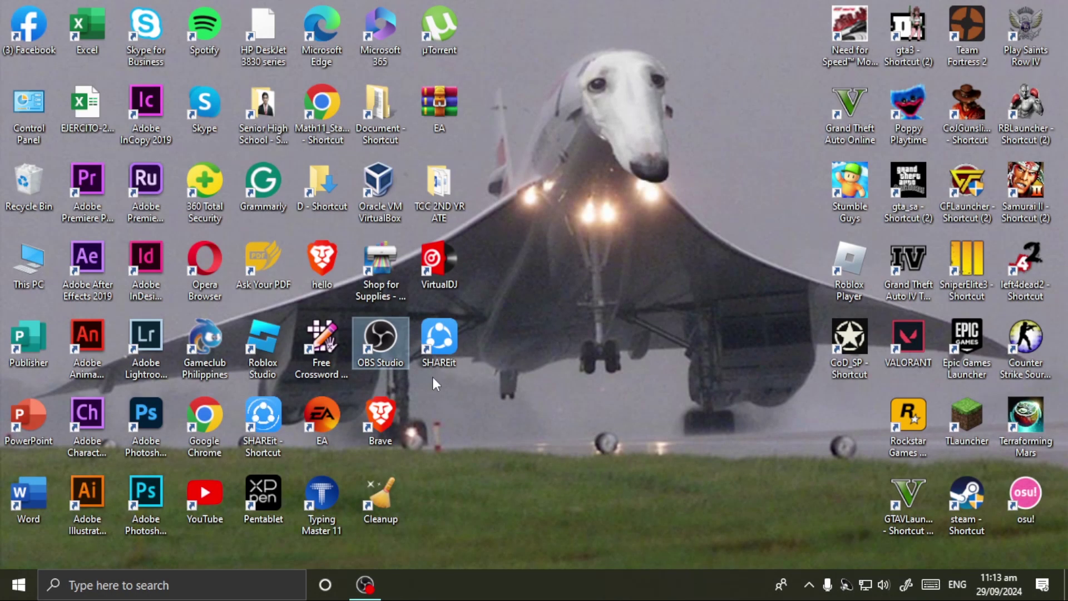
# Step: Launch Google Chrome from the desktop shortcut and open it on your personal profile
pyautogui.click(213, 415)
pyautogui.doubleClick(213, 415)
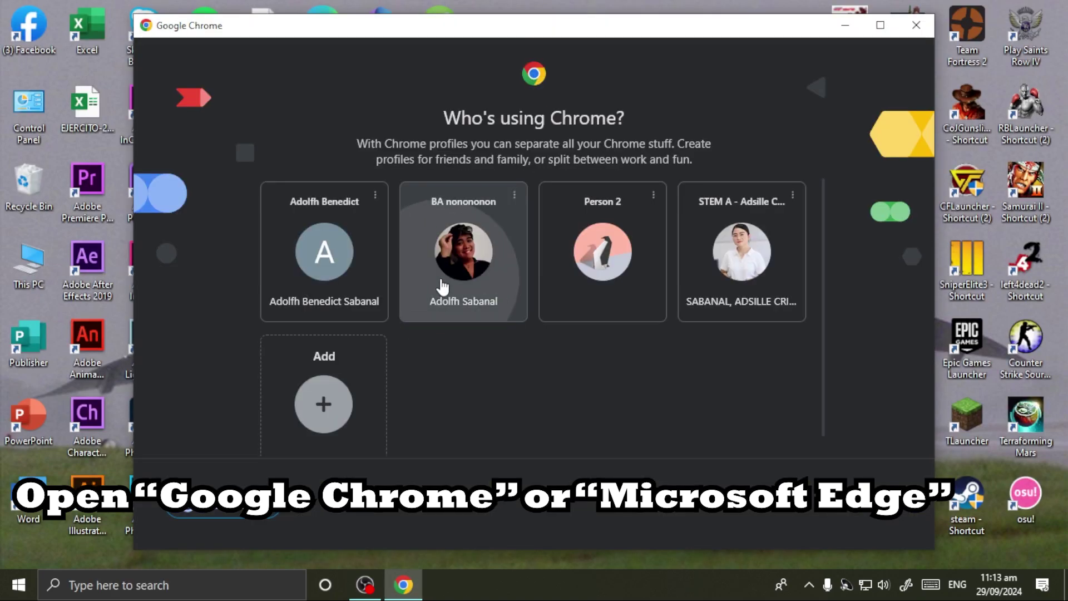
pyautogui.click(441, 286)
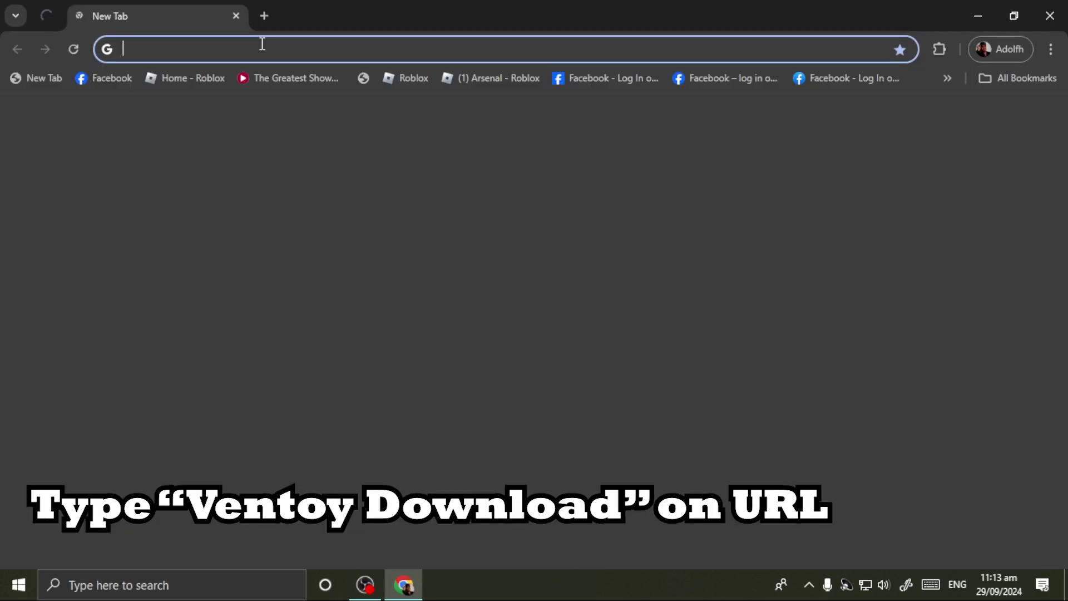
# Step: Search Google for 'ventoy download' via the suggestion offered after entering Ventoy
pyautogui.click(262, 44)
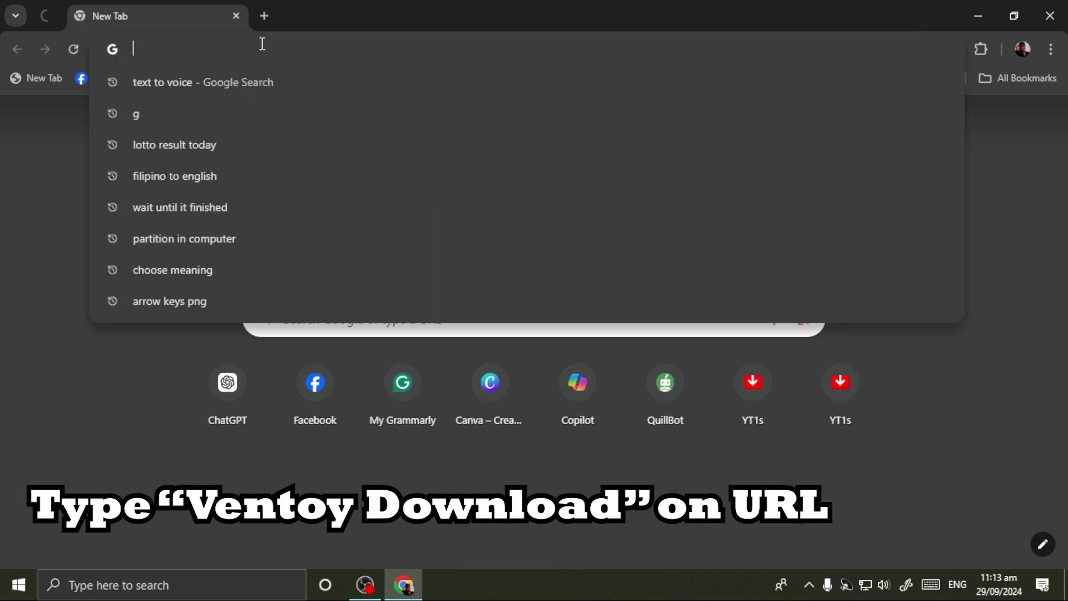
pyautogui.write('V')
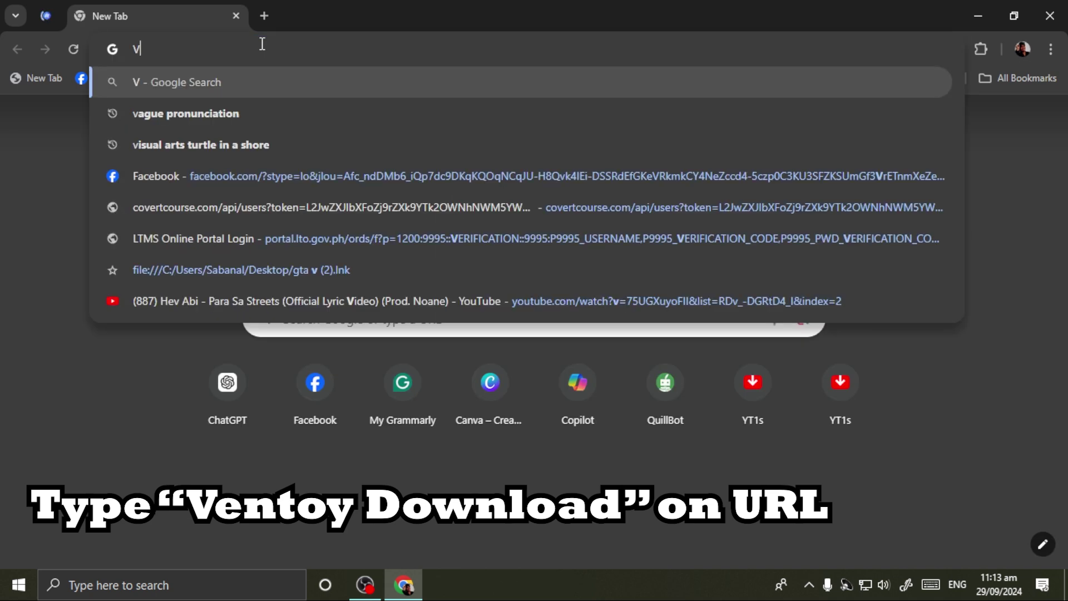
pyautogui.write('entoy')
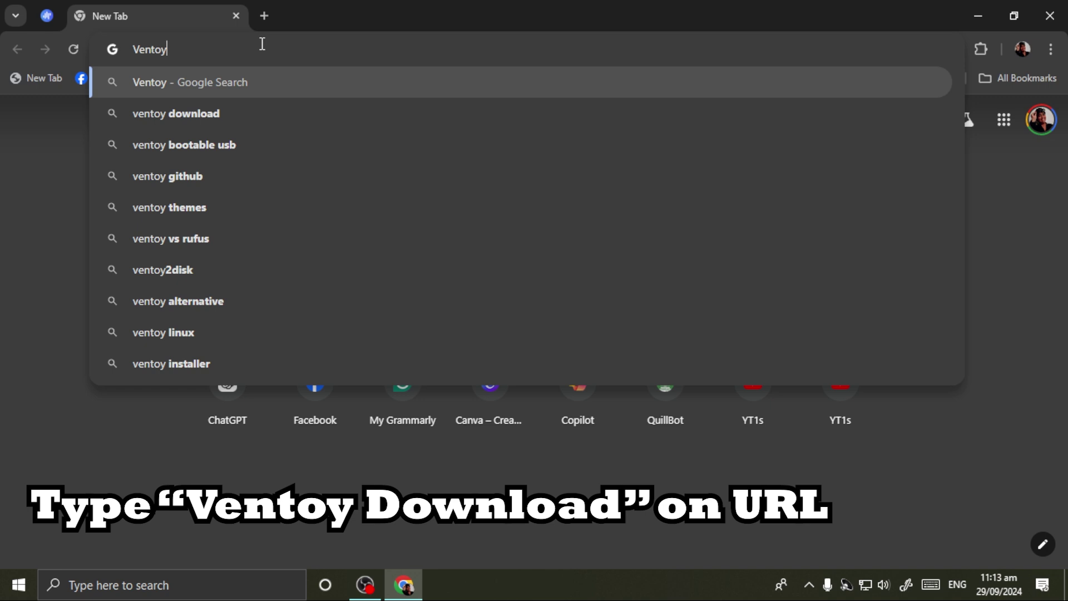
pyautogui.press('Down')
pyautogui.press('Return')
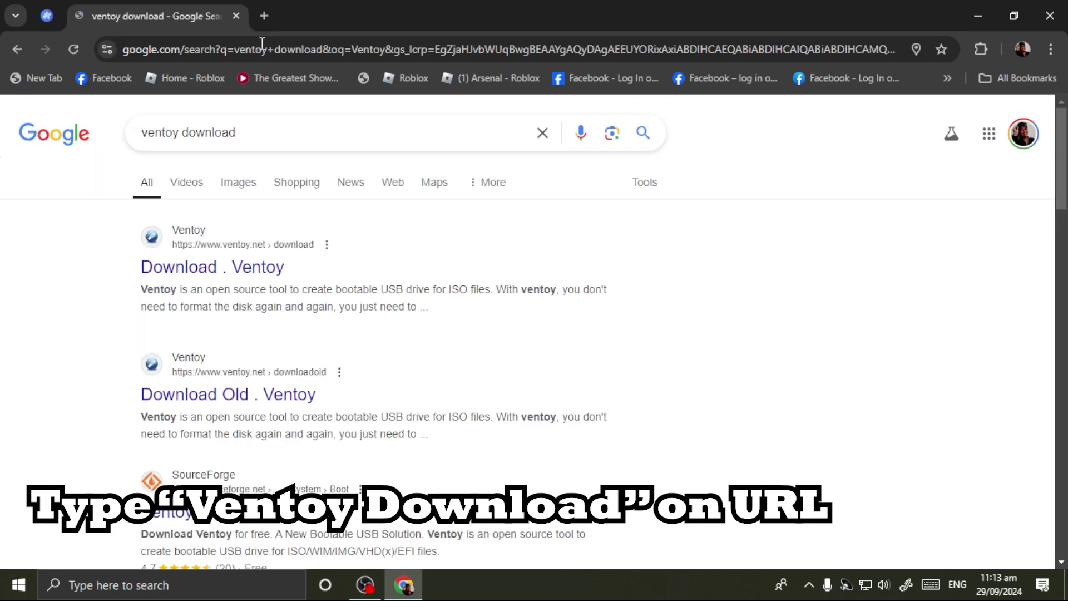
# Step: Open the official Ventoy download page and start downloading the latest version
pyautogui.click(227, 269)
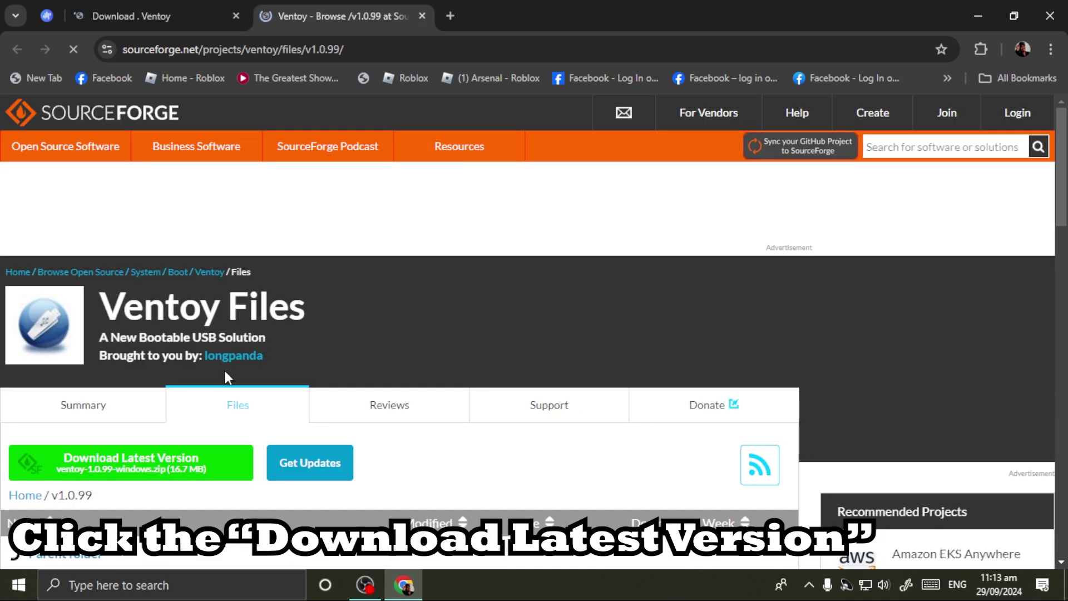
pyautogui.scroll(-3, 231, 400)
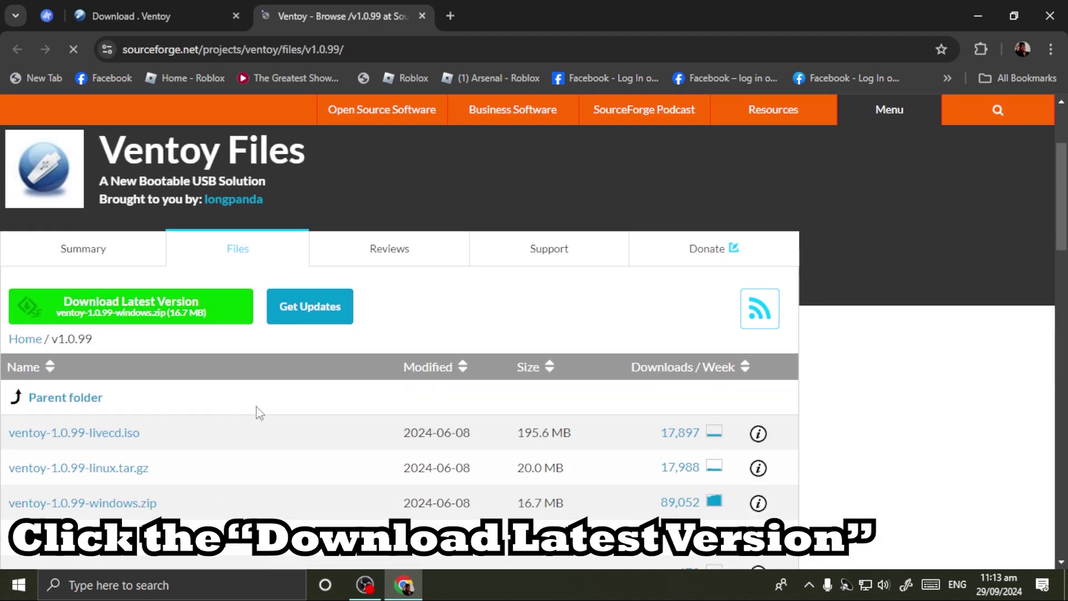
pyautogui.click(191, 316)
# Step: Confirm ventoy-1.0.99-windows.zip finished downloading in Chrome's recent downloads list
pyautogui.scroll(-3, 152, 394)
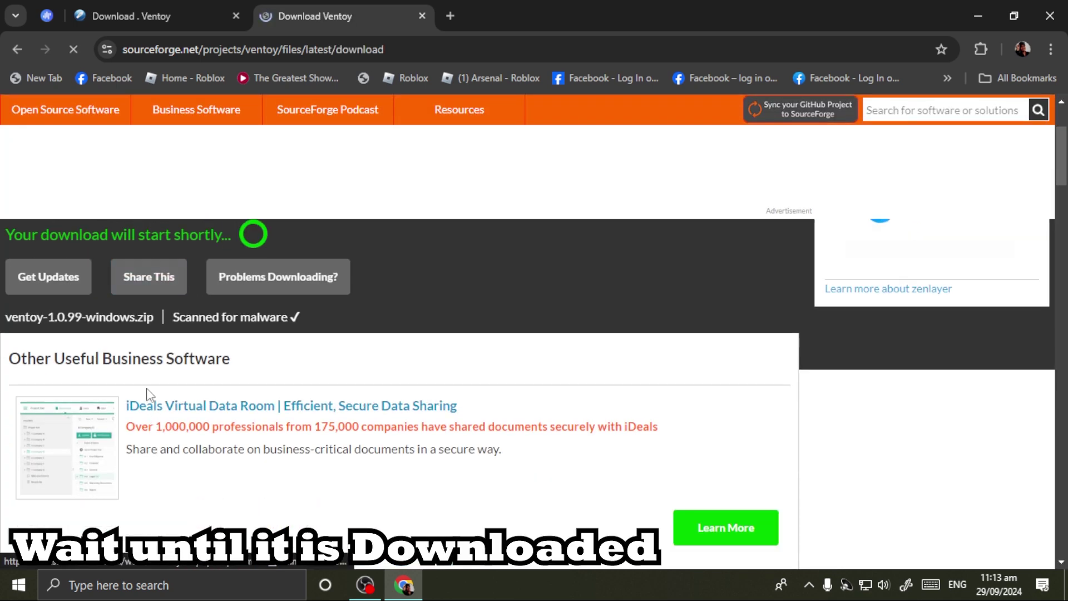
pyautogui.scroll(3, 202, 346)
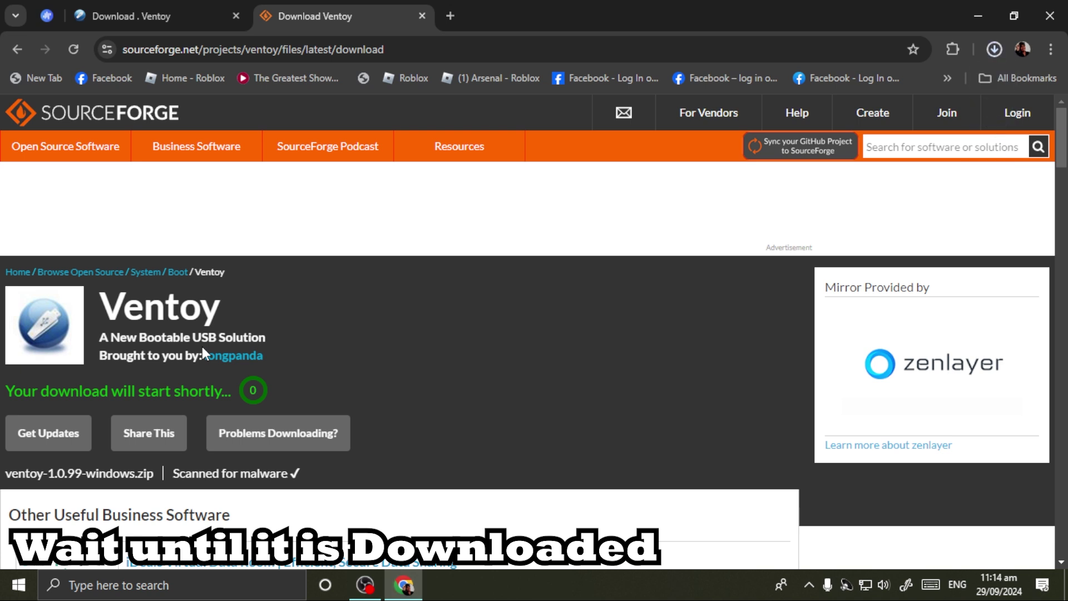
pyautogui.click(995, 48)
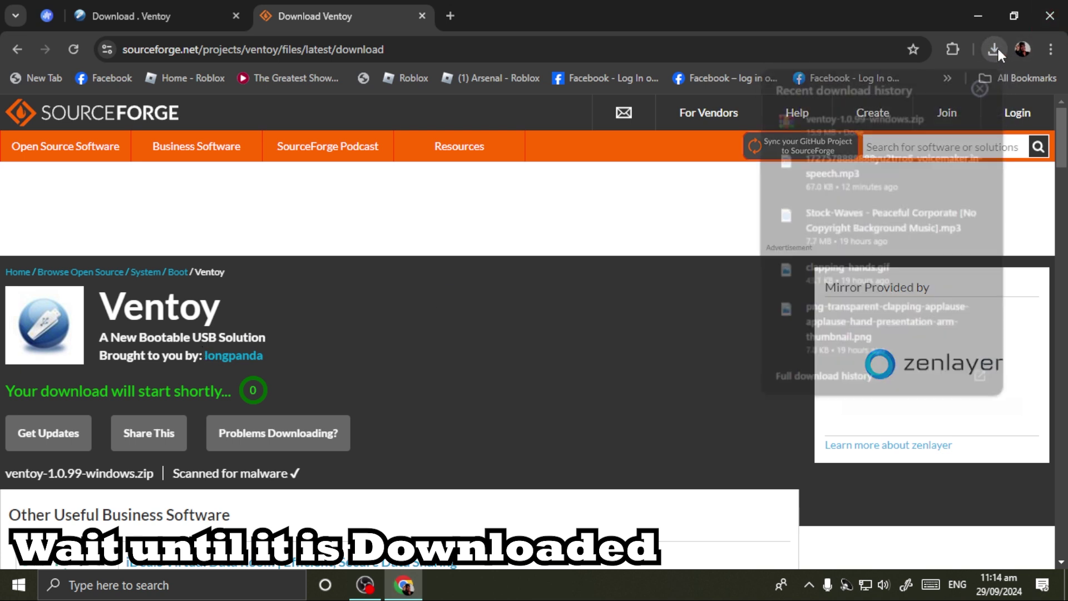
pyautogui.click(994, 48)
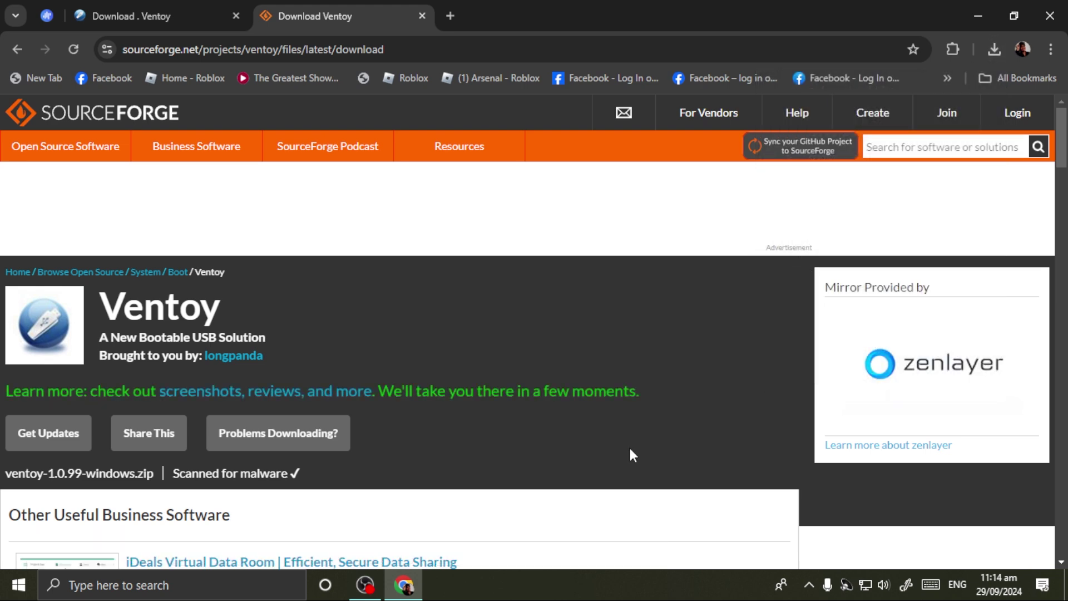
# Step: On drive D, create a folder named 'Ventoy 1.0' beside the downloaded ventoy-1.0.99 archive
pyautogui.press('super+e')
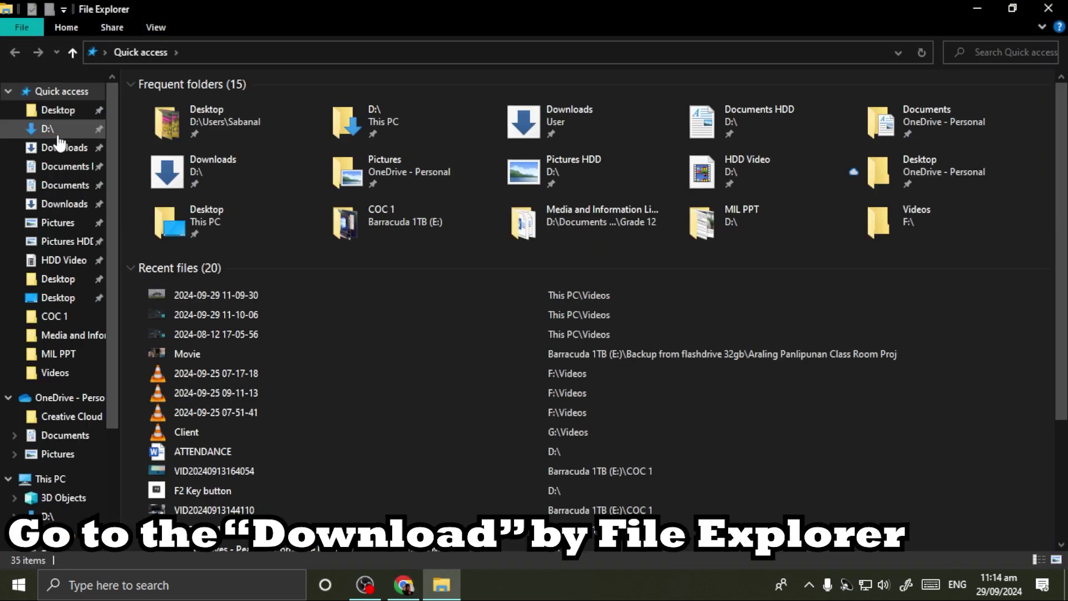
pyautogui.click(58, 134)
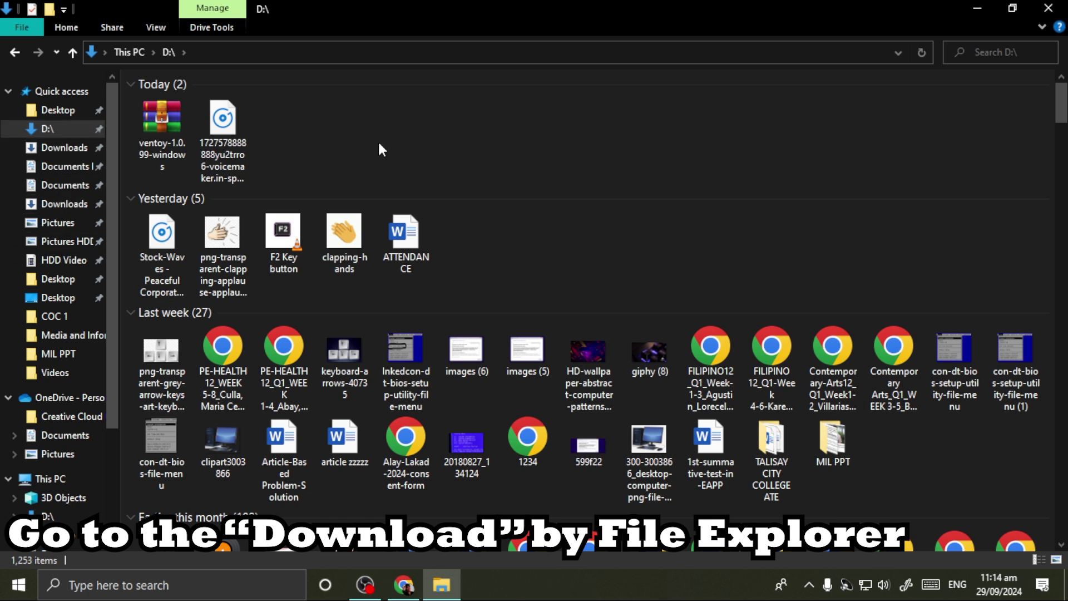
pyautogui.click(50, 9)
pyautogui.press('BackSpace')
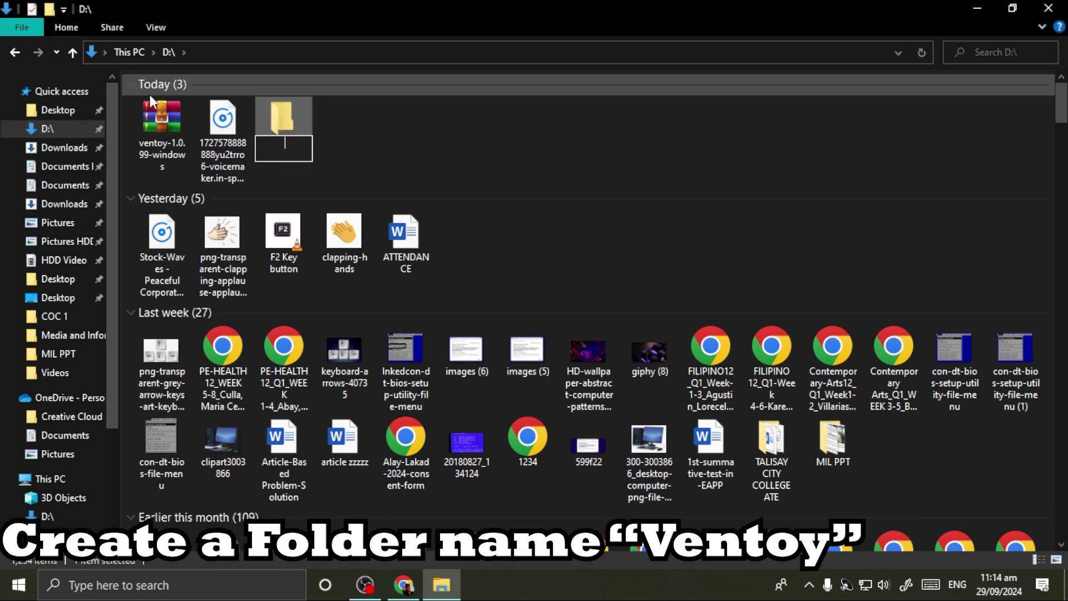
pyautogui.write('Ventoy')
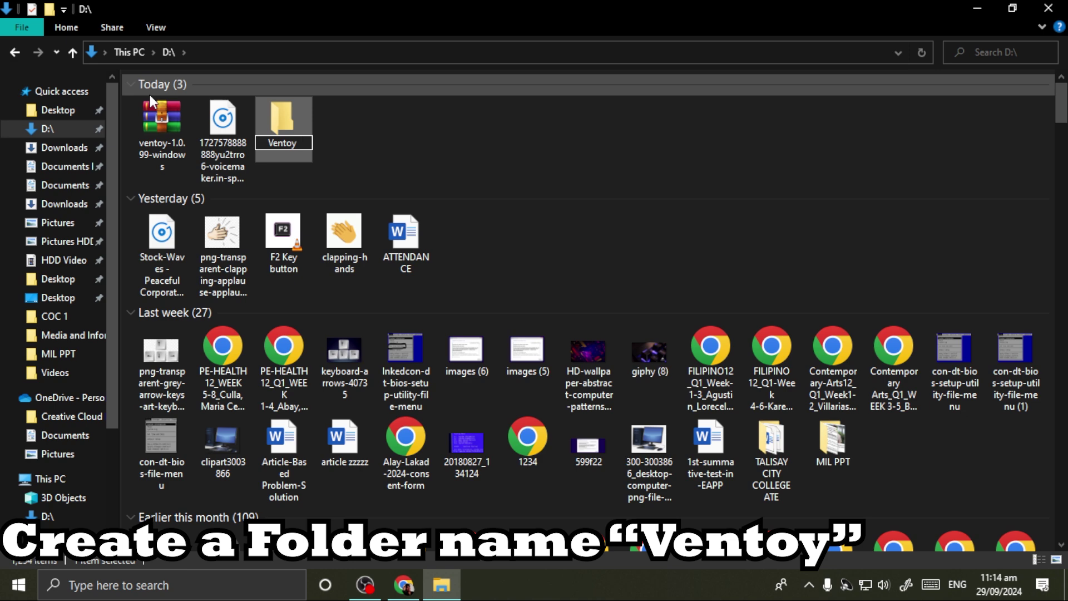
pyautogui.write(' 1.0')
pyautogui.press('Return')
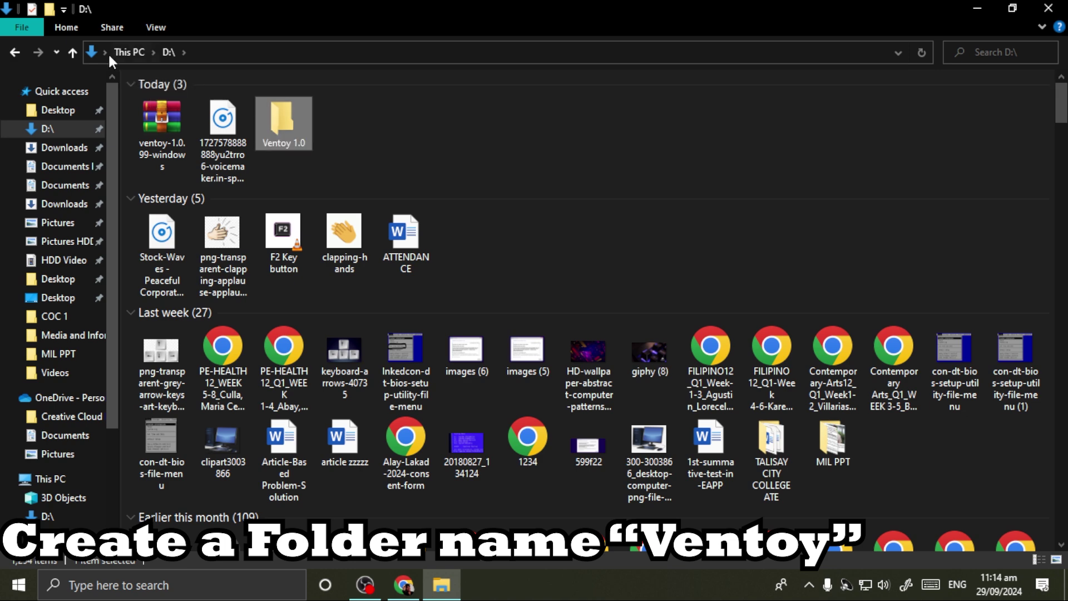
pyautogui.click(158, 123)
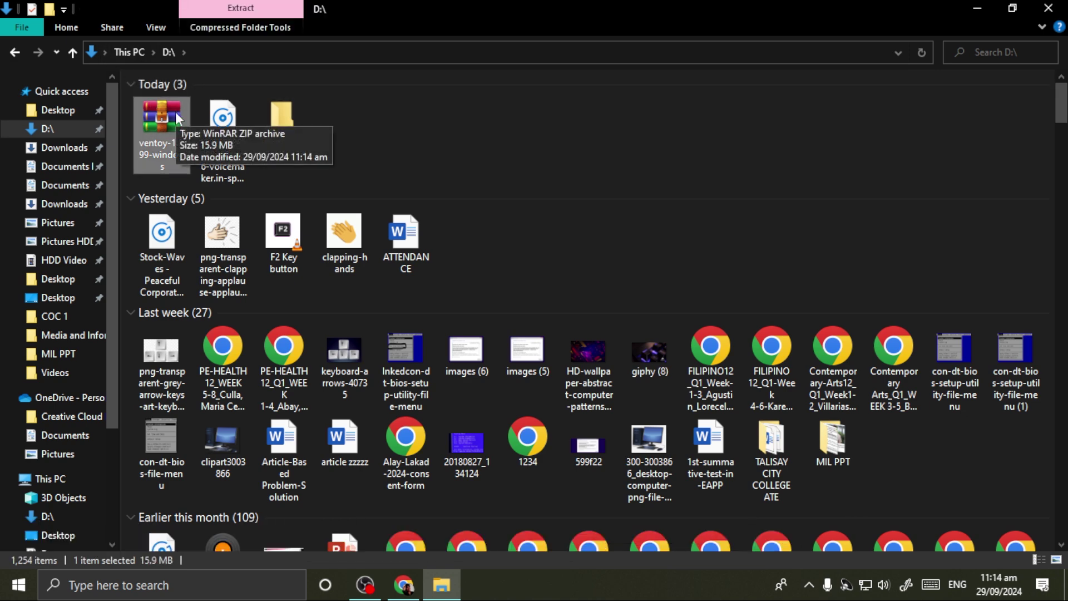
# Step: Move the ventoy-1.0.99-windows zip into Ventoy 1.0 and extract it there
pyautogui.rightClick(148, 116)
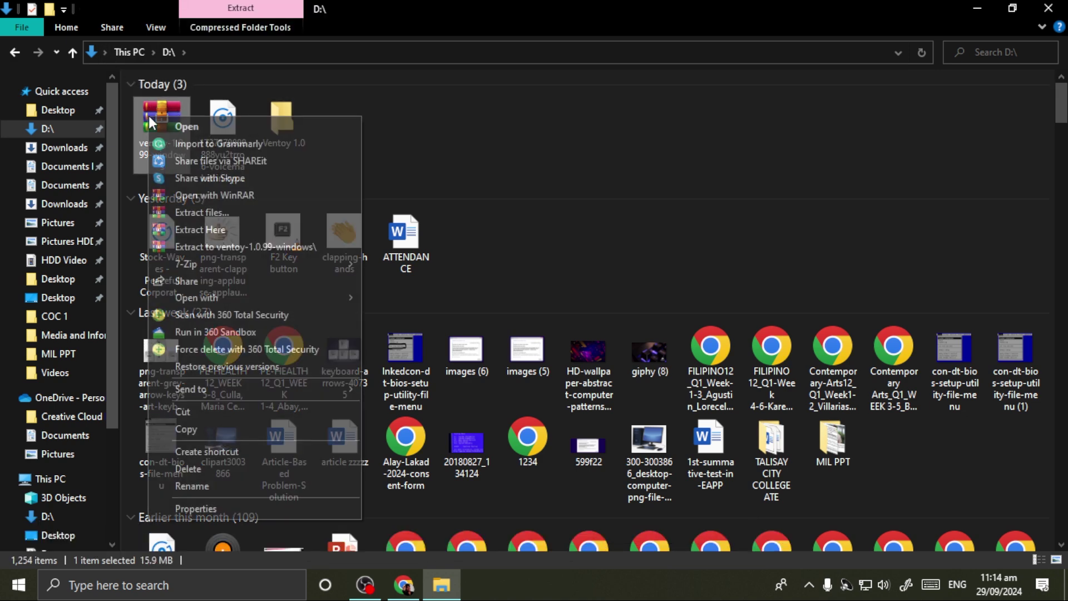
pyautogui.click(196, 416)
pyautogui.doubleClick(279, 126)
pyautogui.rightClick(271, 142)
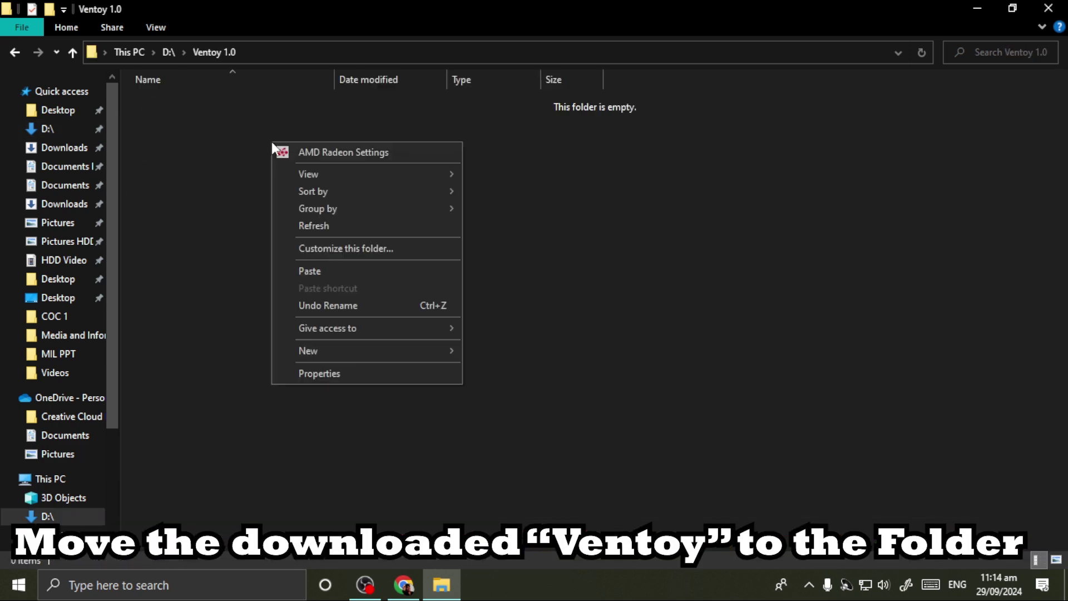
pyautogui.click(309, 271)
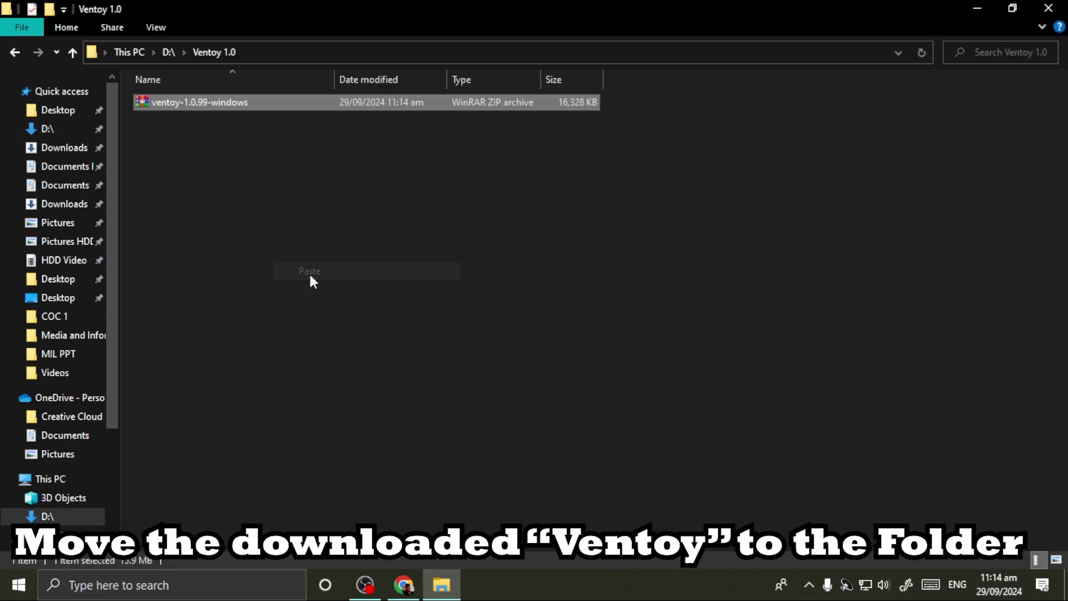
pyautogui.rightClick(254, 103)
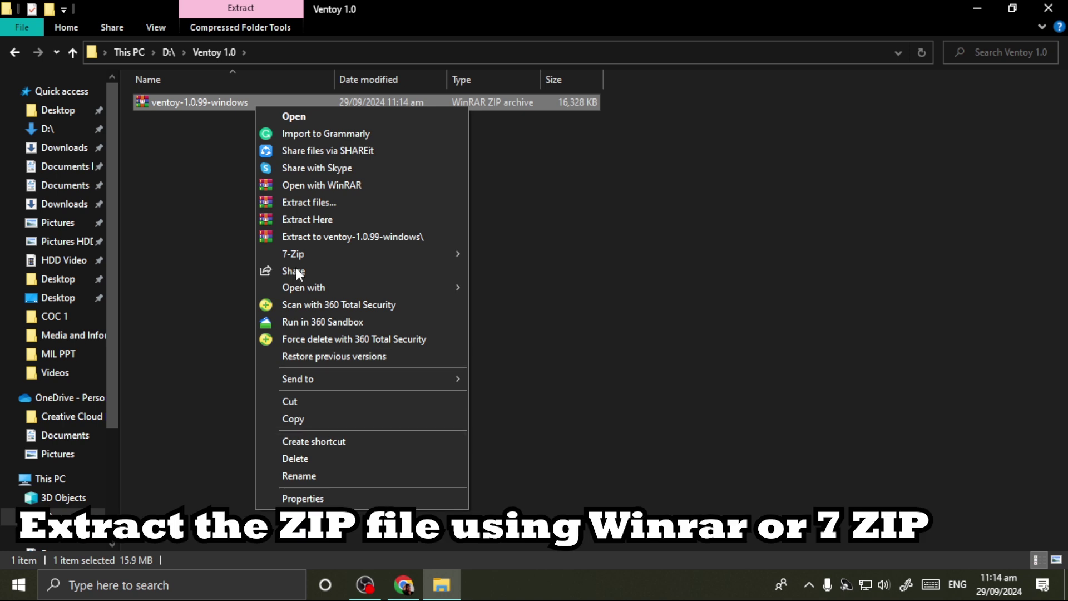
pyautogui.click(316, 219)
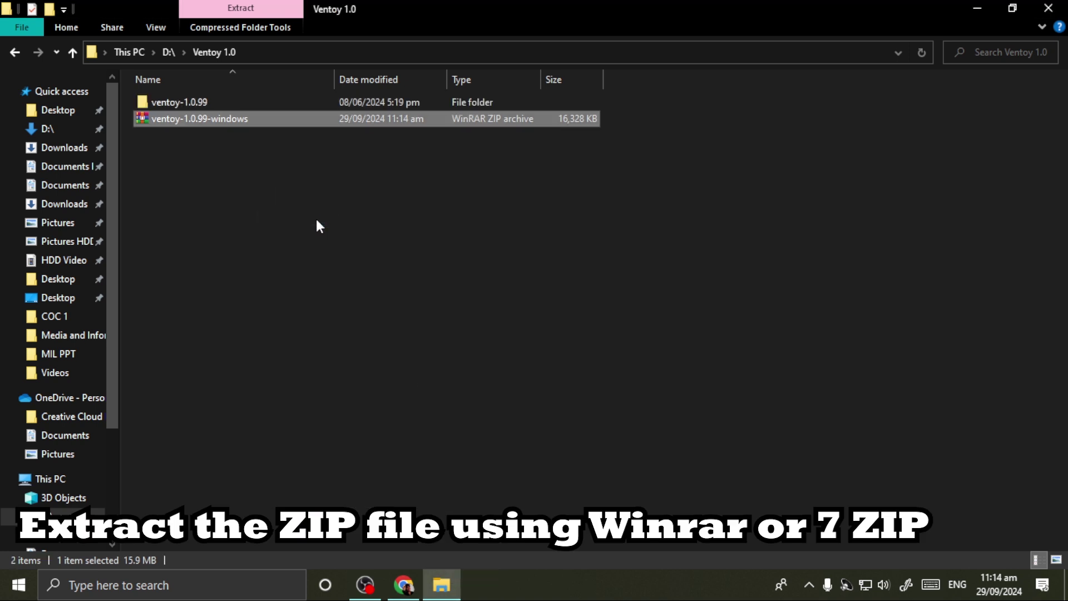
# Step: Open the extracted ventoy-1.0.99 folder and dismiss the SanDisk drive notification
pyautogui.doubleClick(321, 106)
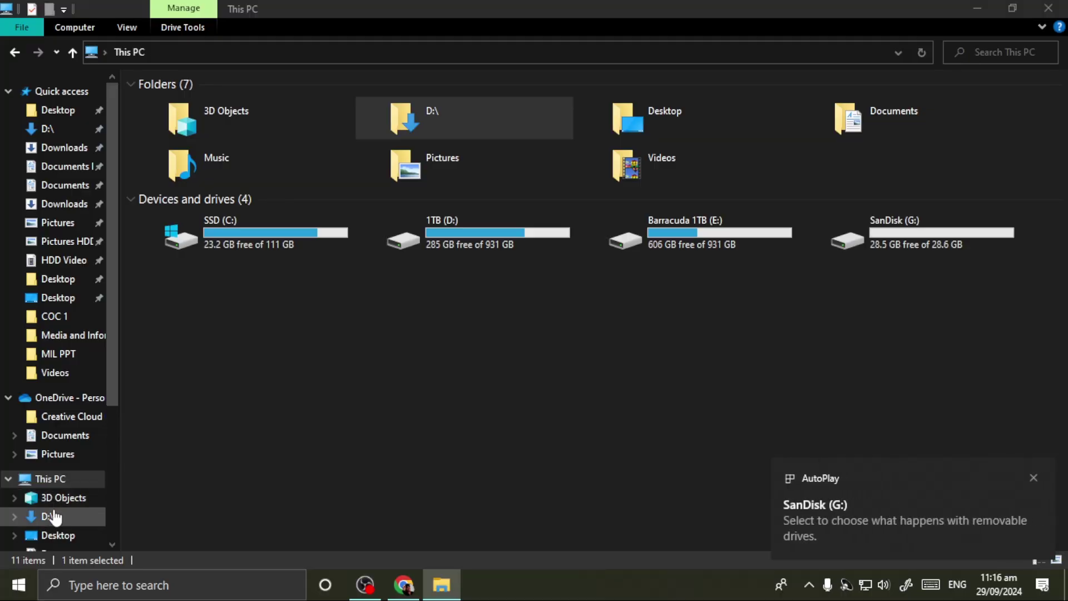
pyautogui.click(1034, 478)
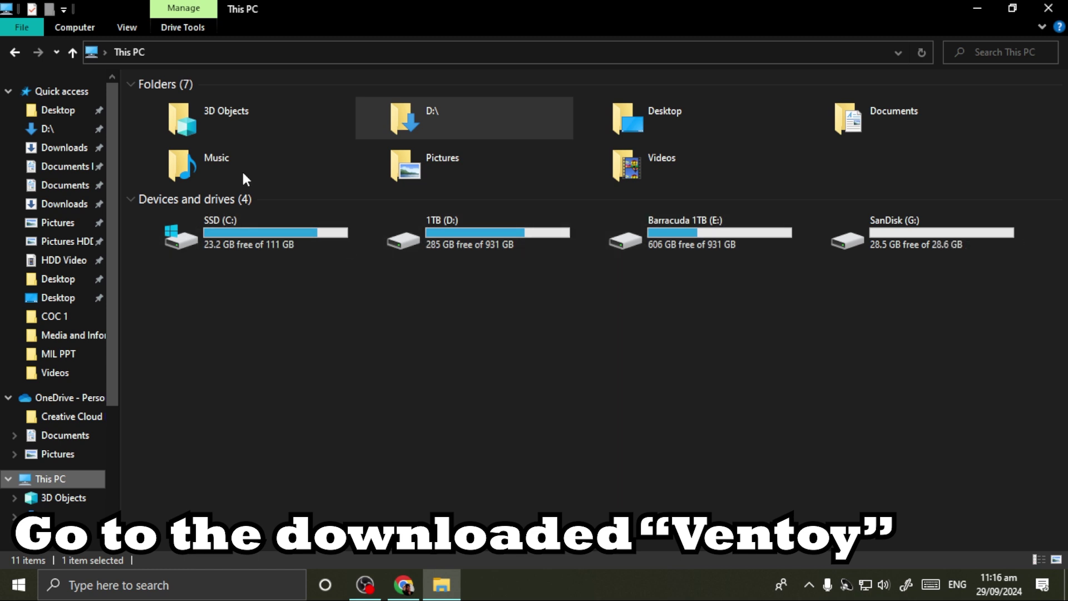
# Step: Browse from D:\ through Ventoy 1.0 into the ventoy-1.0.99 folder holding Ventoy2Disk
pyautogui.click(55, 131)
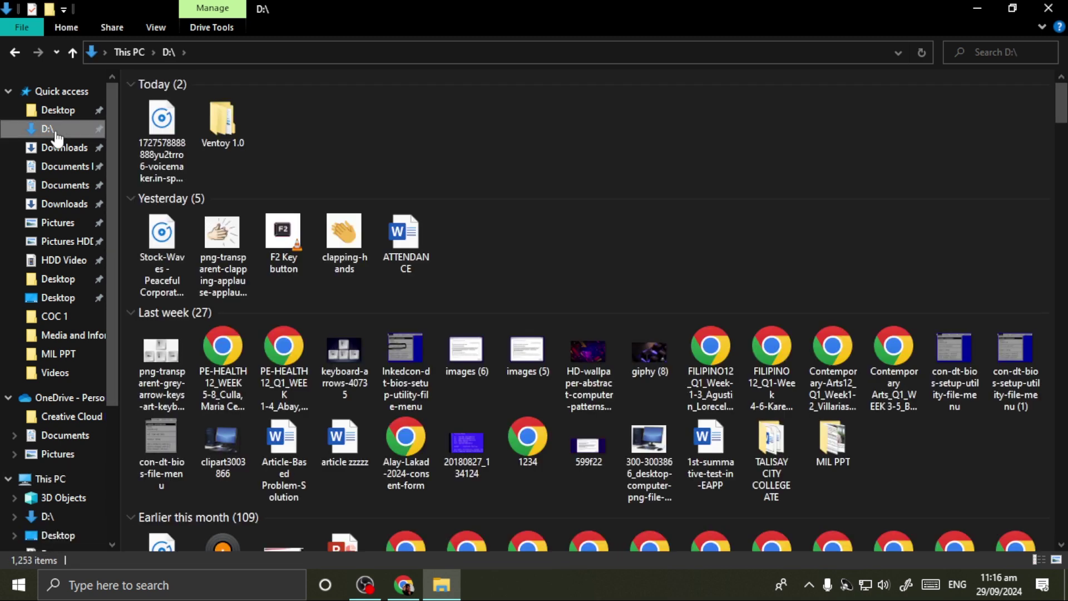
pyautogui.doubleClick(217, 142)
pyautogui.doubleClick(213, 104)
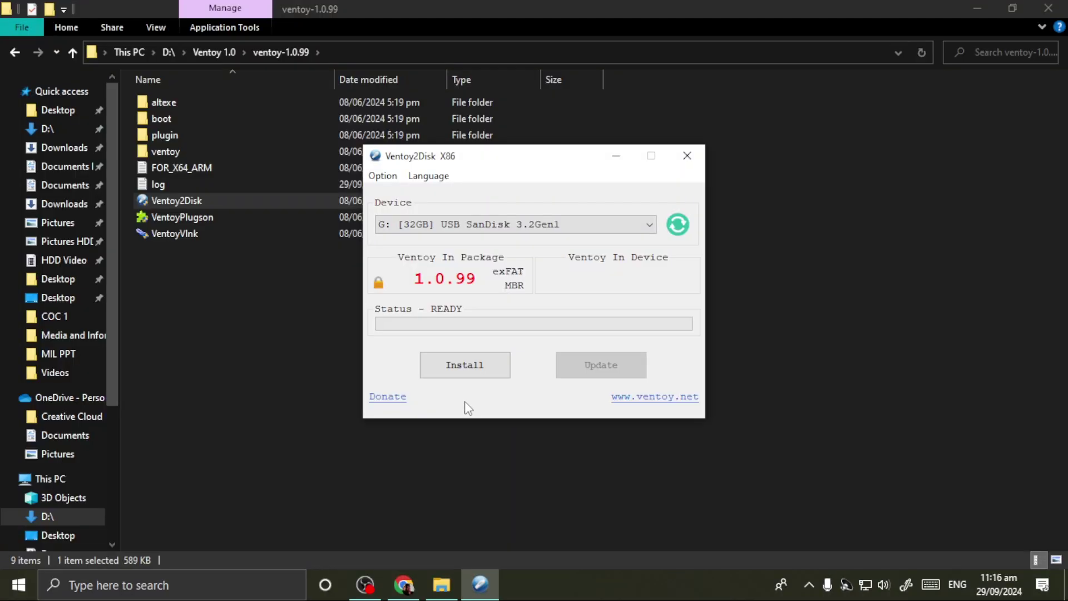
# Step: Install Ventoy 1.0.99 onto the G: 32GB SanDisk drive, accepting both format warnings
pyautogui.click(485, 225)
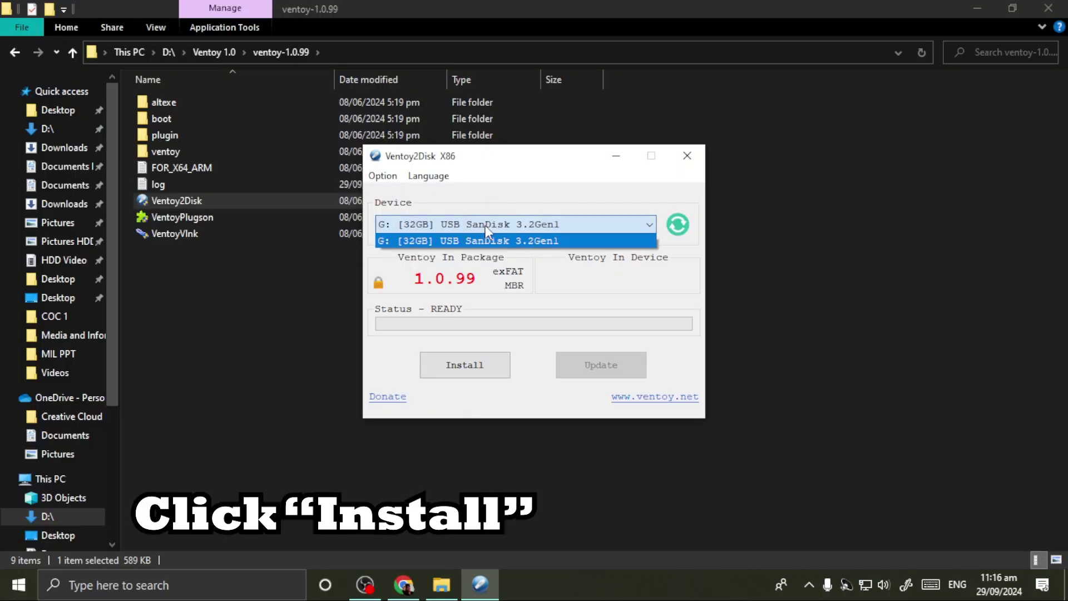
pyautogui.click(485, 225)
pyautogui.click(482, 371)
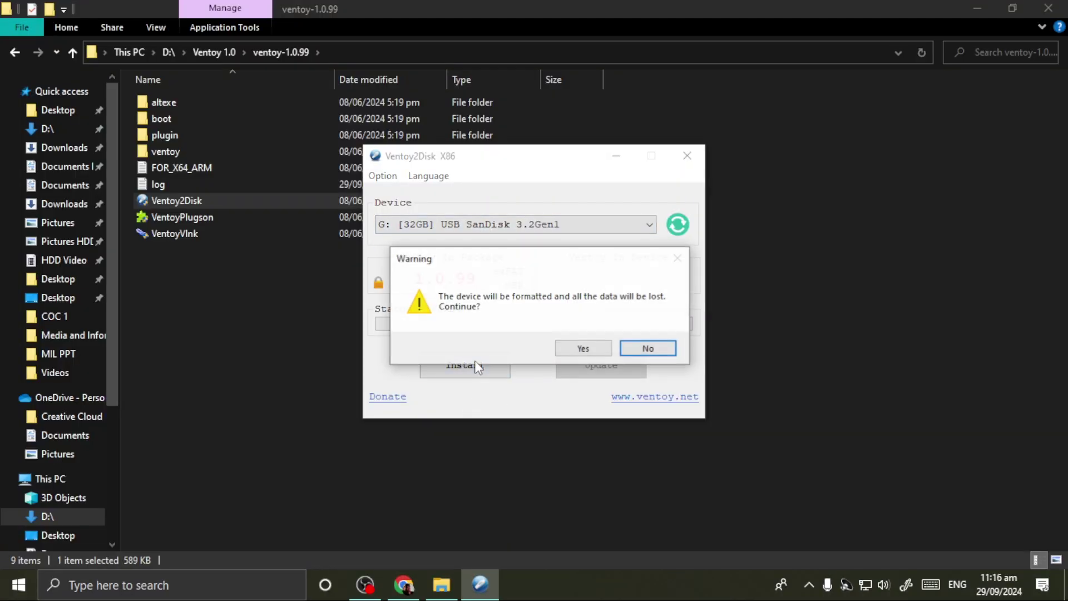
pyautogui.click(597, 351)
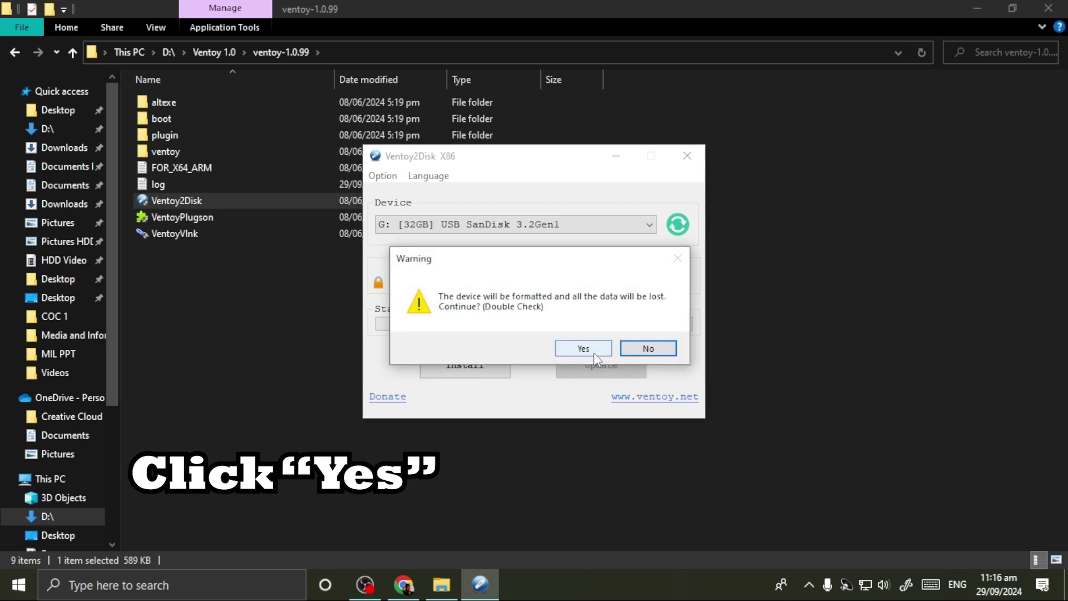
pyautogui.click(593, 352)
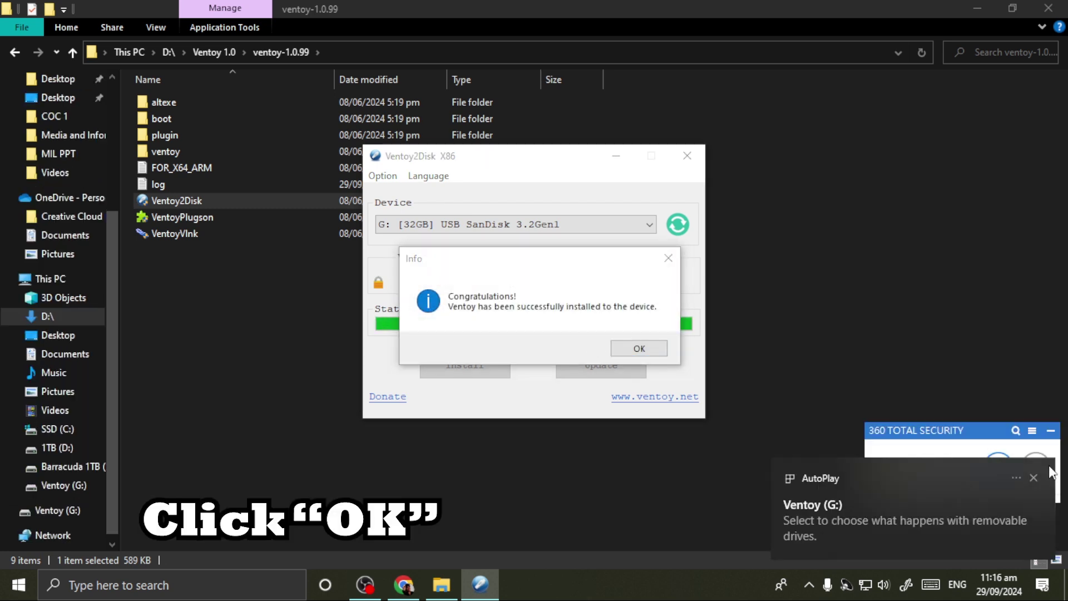
pyautogui.click(1034, 478)
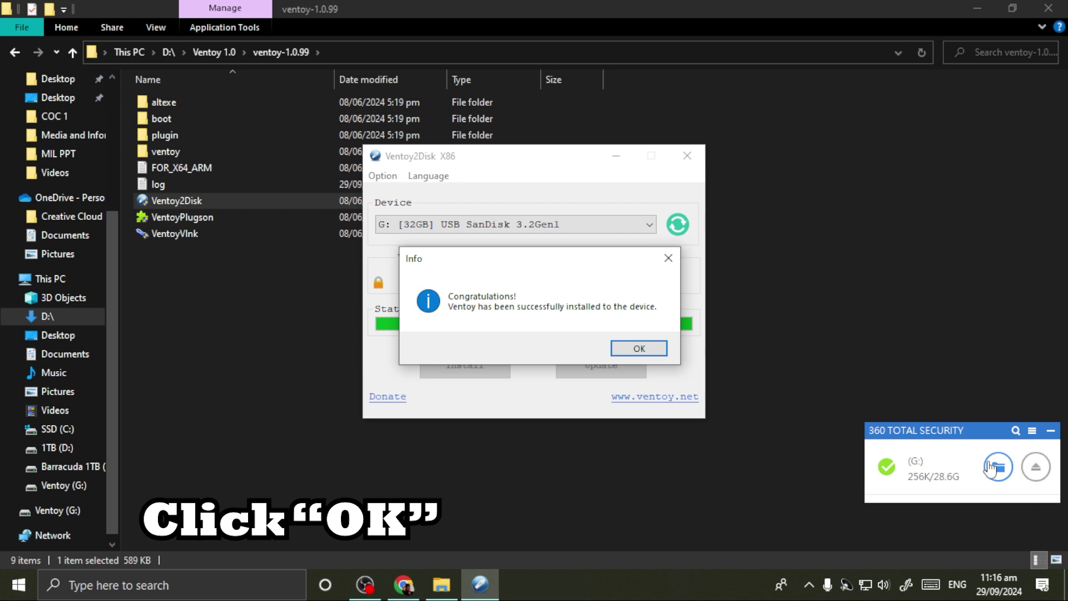
pyautogui.click(639, 348)
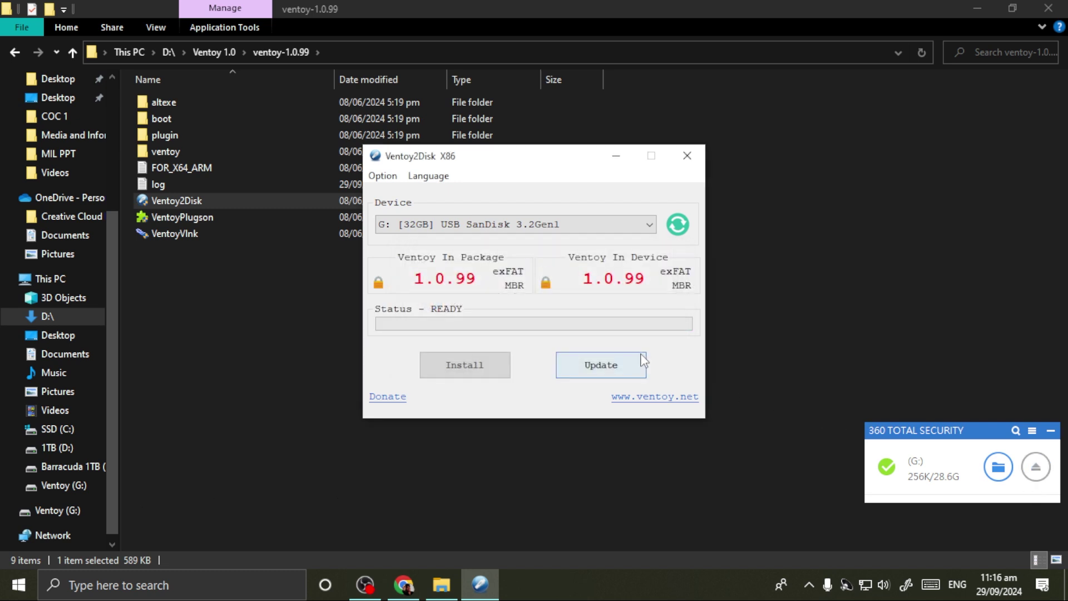
# Step: Close Ventoy2Disk, open Ventoy (G:) from This PC to verify it's empty, then go back
pyautogui.click(687, 156)
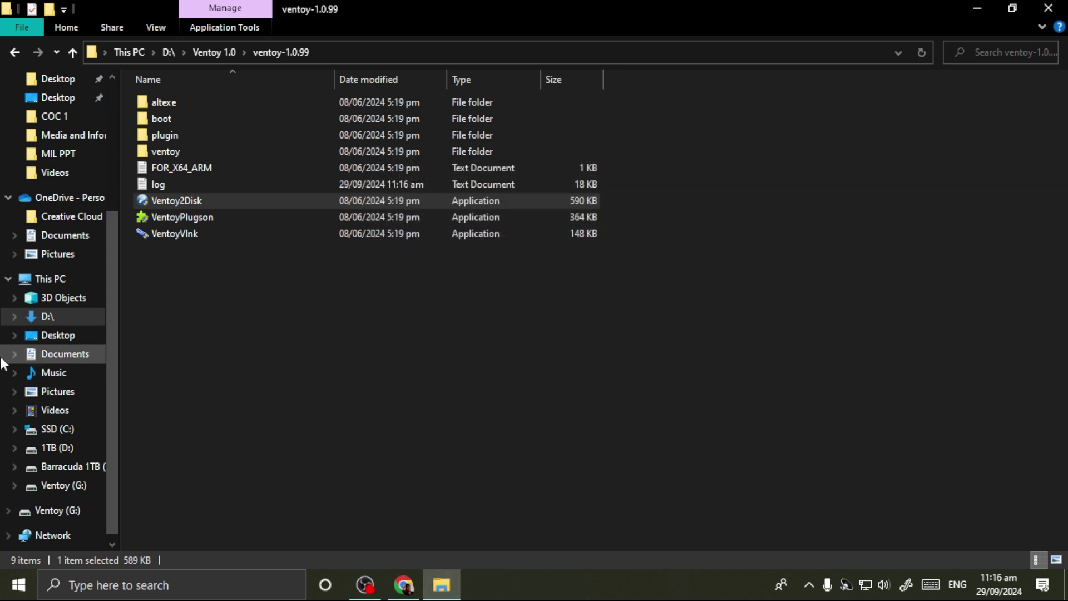
pyautogui.click(33, 279)
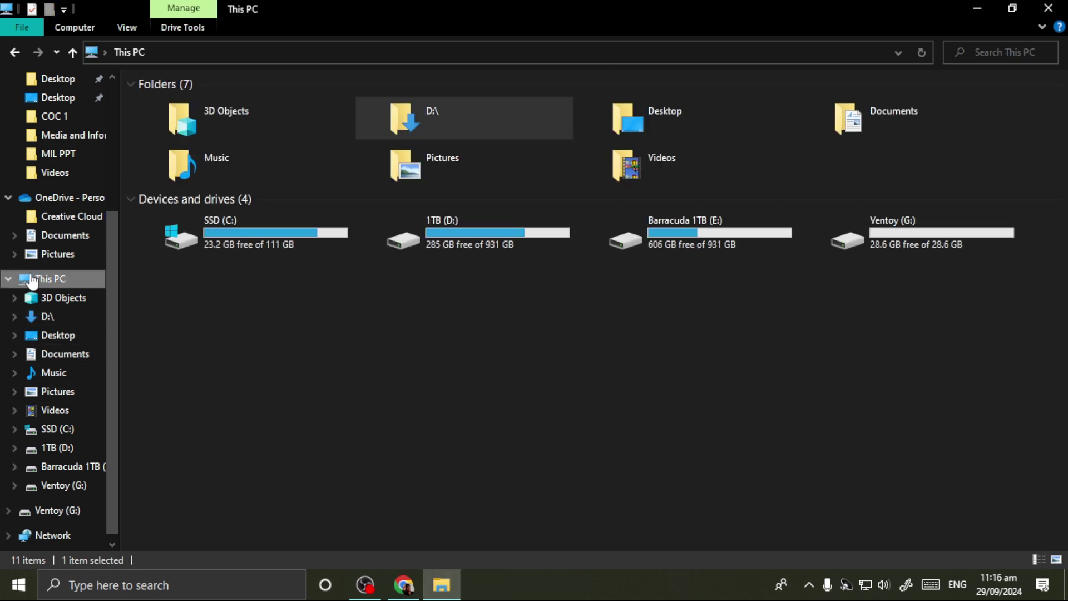
pyautogui.click(888, 248)
pyautogui.doubleClick(888, 248)
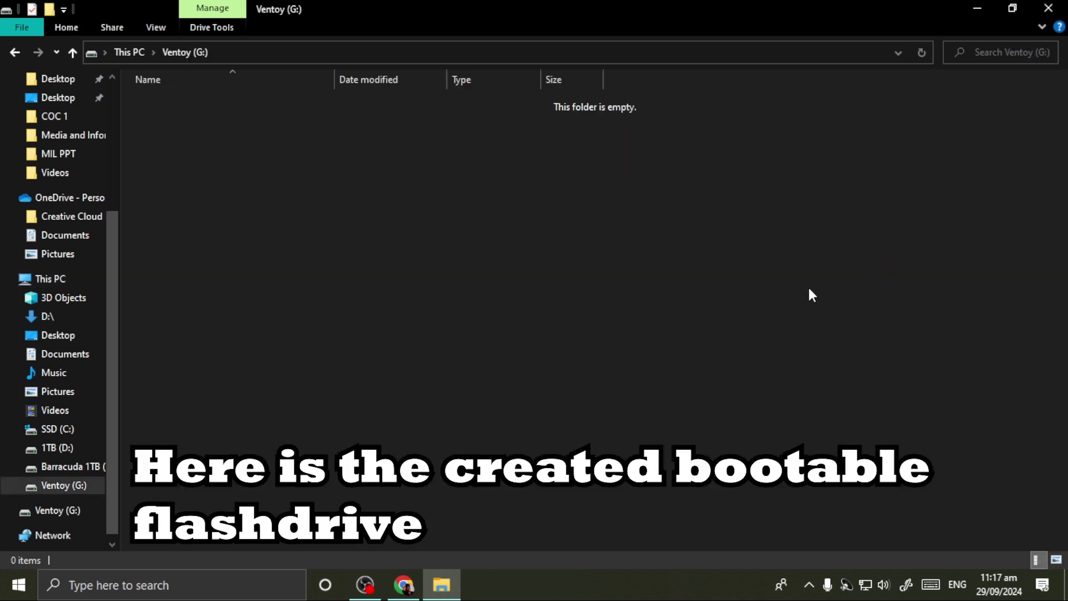
pyautogui.hotkey('alt', 'Left')
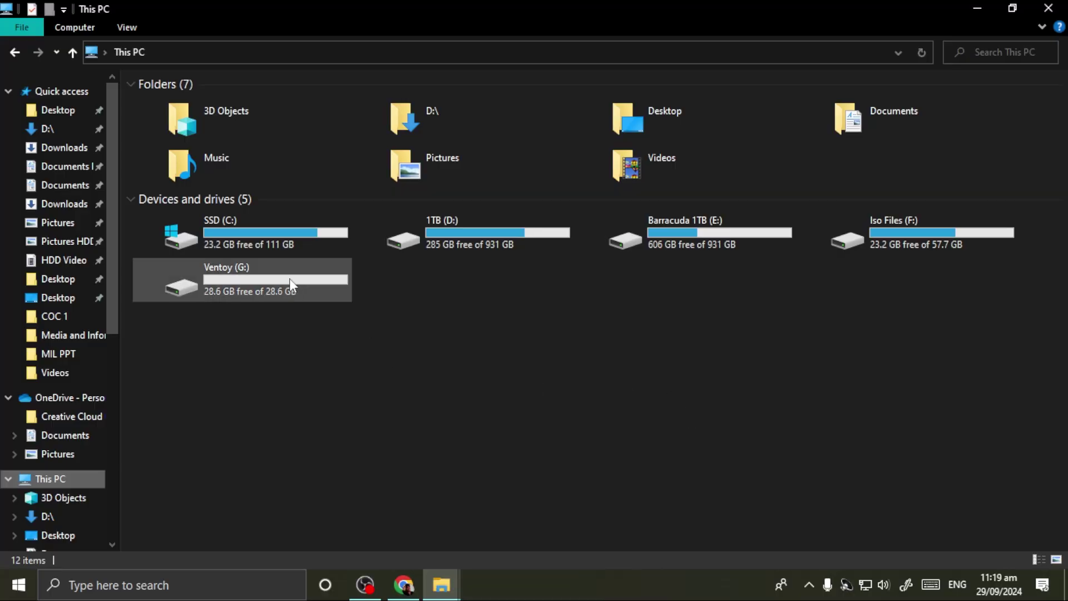
# Step: Open the Ventoy (G:) drive, then switch to the Iso Files window
pyautogui.click(289, 277)
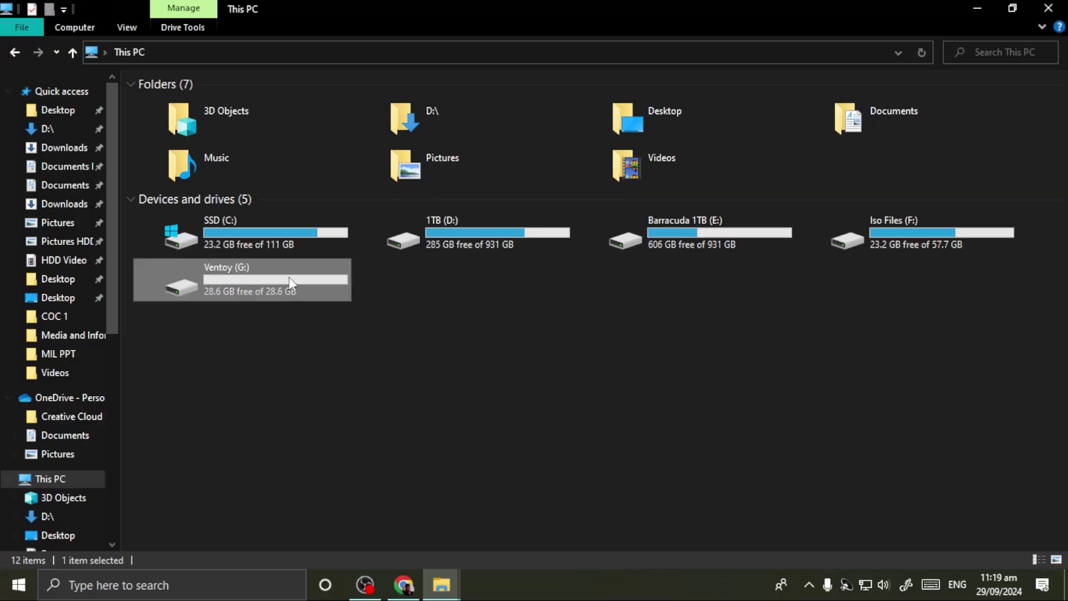
pyautogui.doubleClick(289, 277)
pyautogui.moveTo(443, 595)
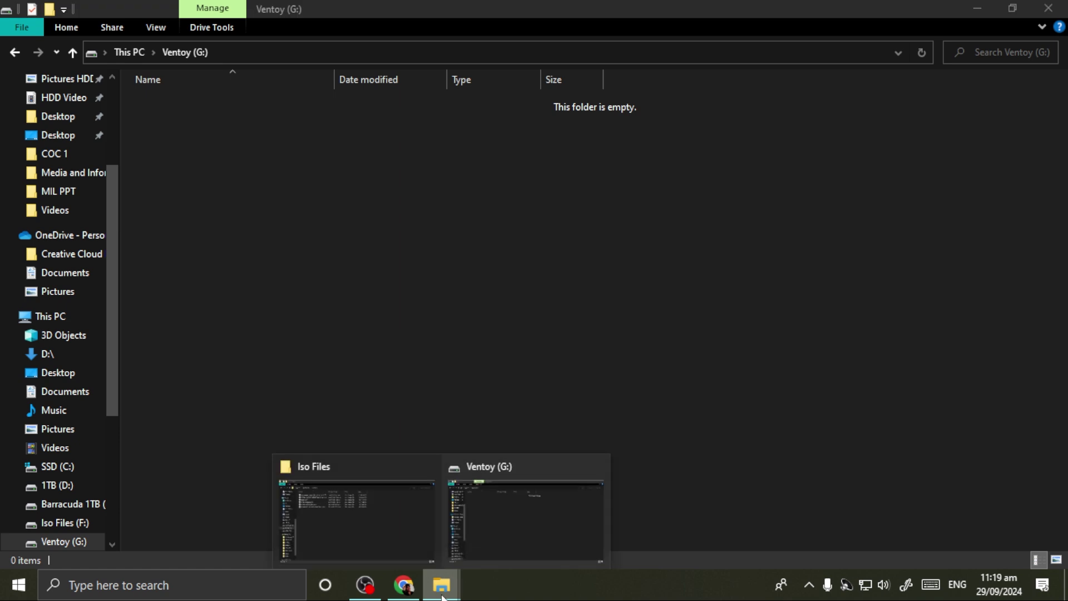
pyautogui.click(395, 553)
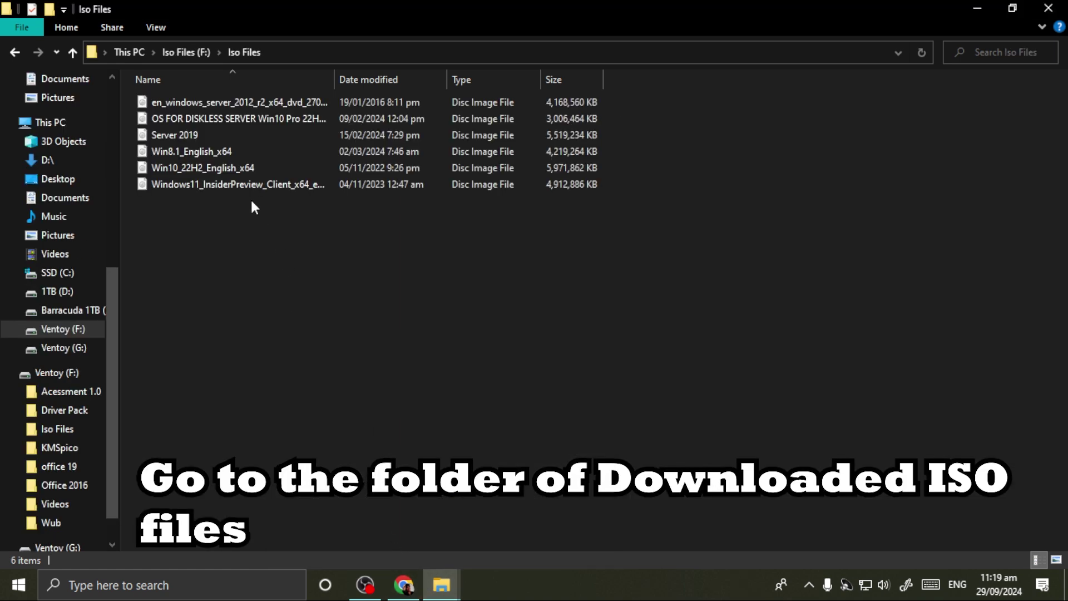
# Step: Copy the Win10_22H2_English_x64 and Server 2019 ISOs and return to the Ventoy (G:) window
pyautogui.click(240, 165)
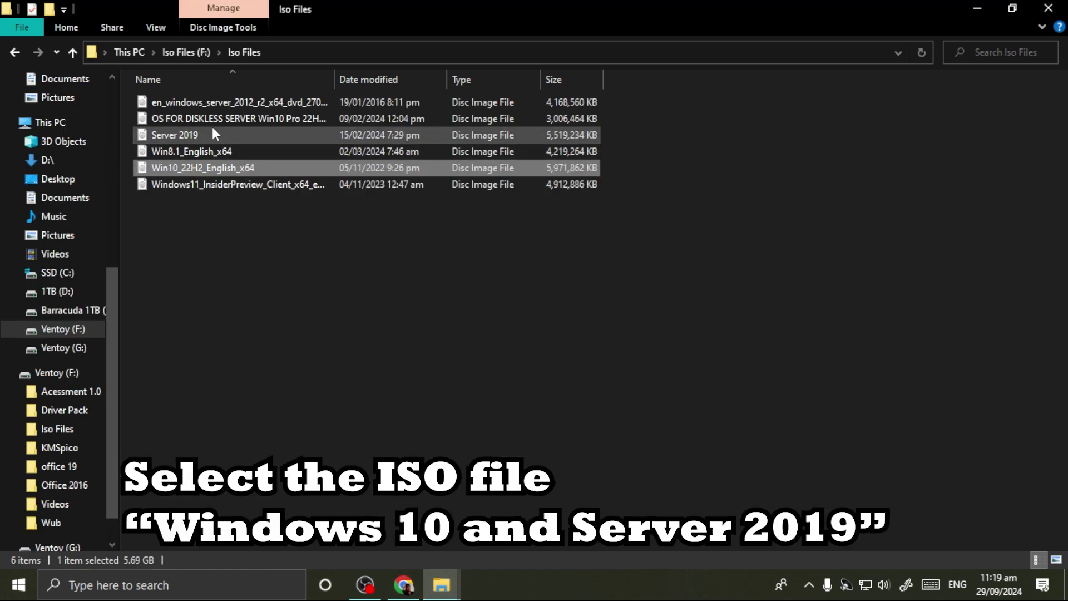
pyautogui.keyDown('ctrl'); pyautogui.click(213, 128); pyautogui.keyUp('ctrl')
pyautogui.rightClick(215, 130)
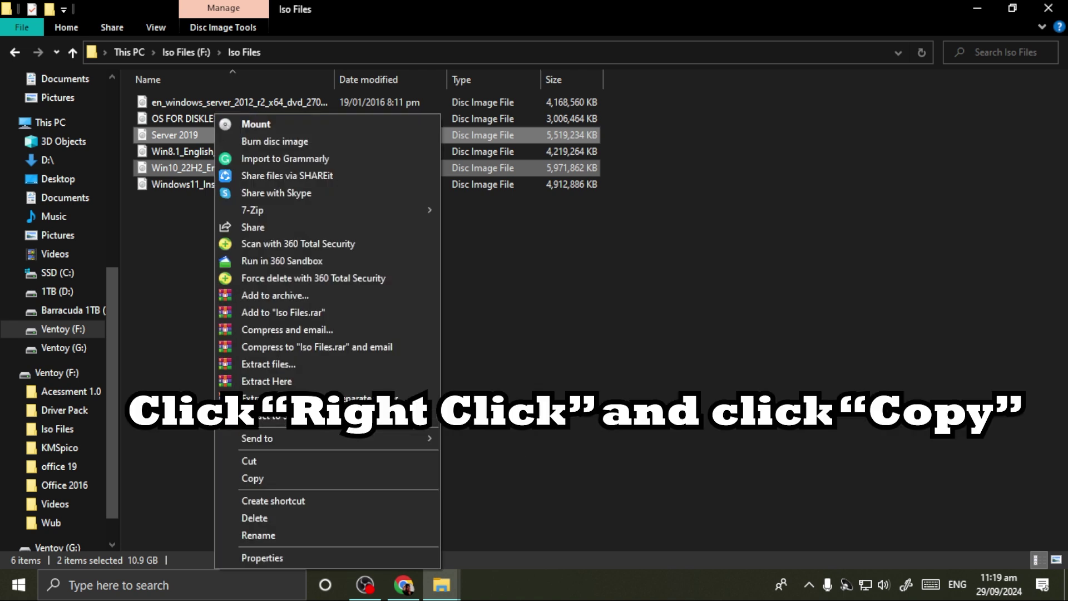
pyautogui.click(299, 472)
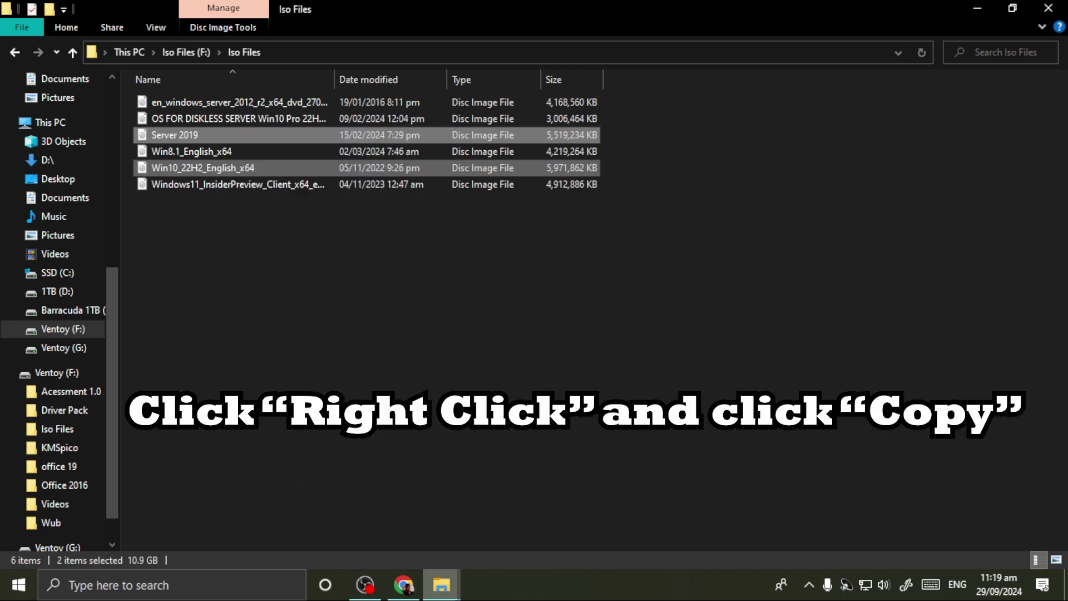
pyautogui.moveTo(441, 584)
pyautogui.click(506, 546)
# Step: Bring up the paste option in the empty Ventoy (G:) drive for the Server 2019 and Win10_22H2_English_x64 ISOs
pyautogui.rightClick(367, 280)
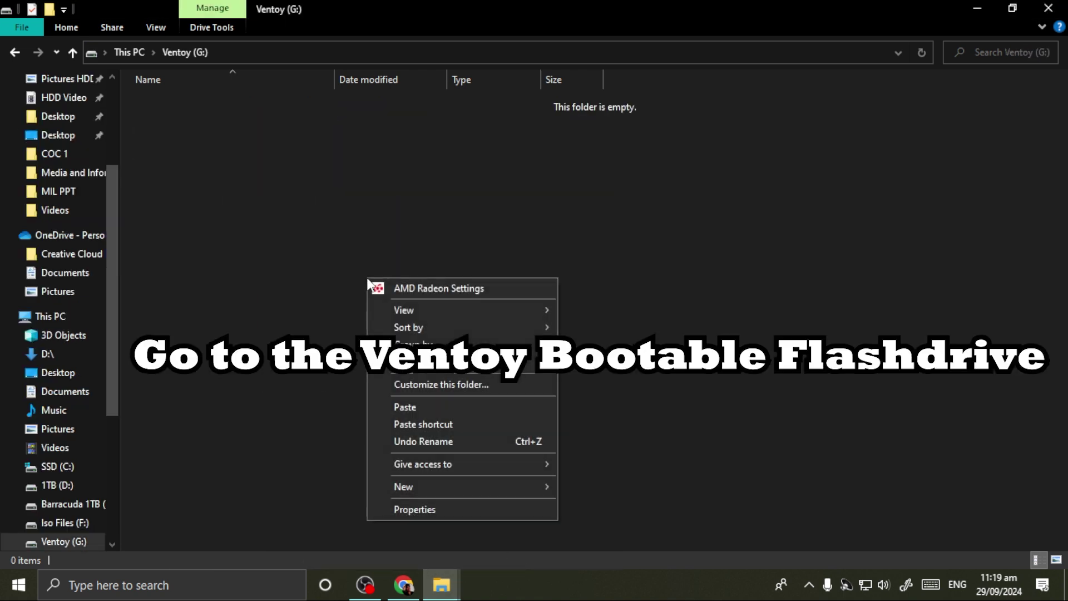